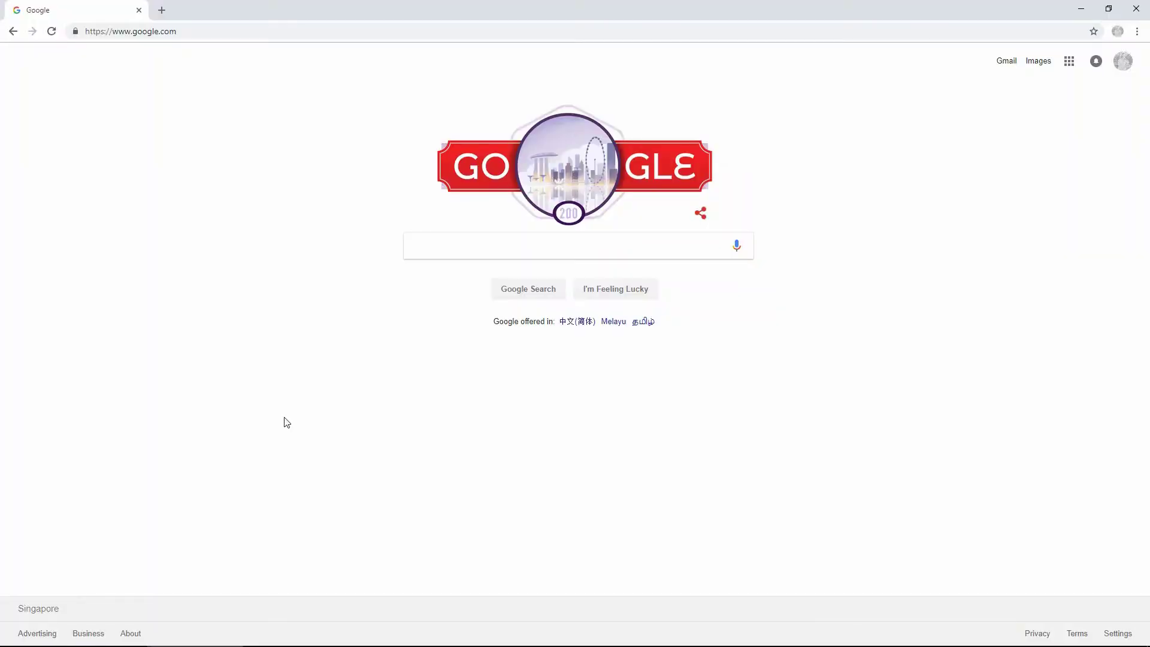
- Search Google for 'vuescan' using the autocomplete suggestion
left_click(434, 246)
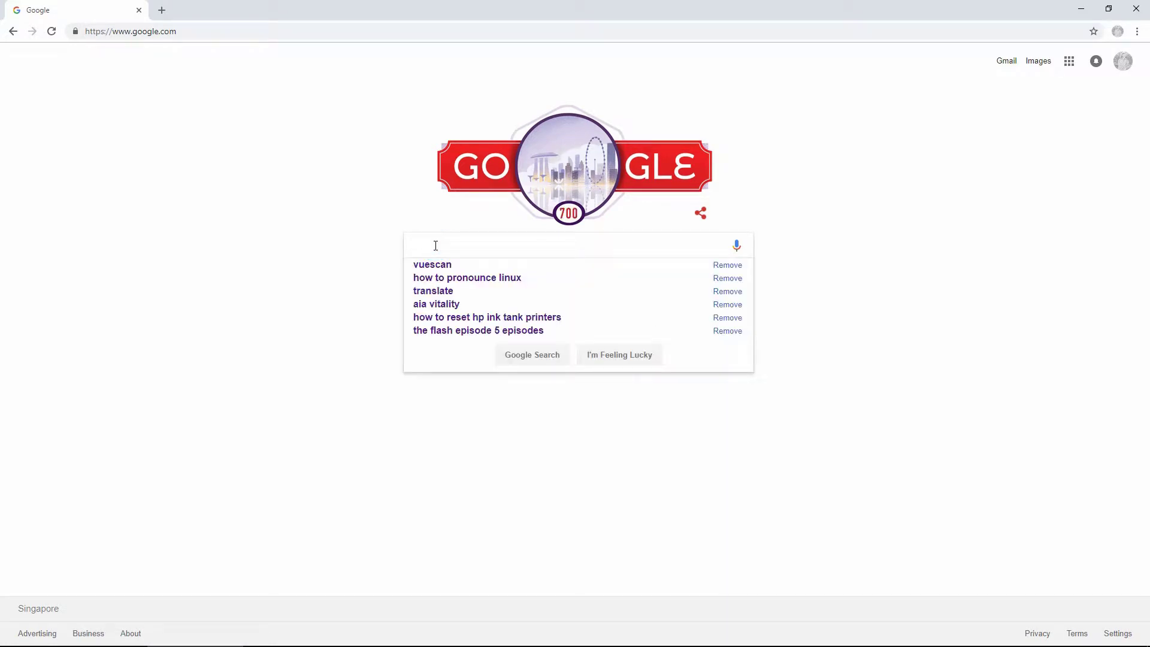
type("vue")
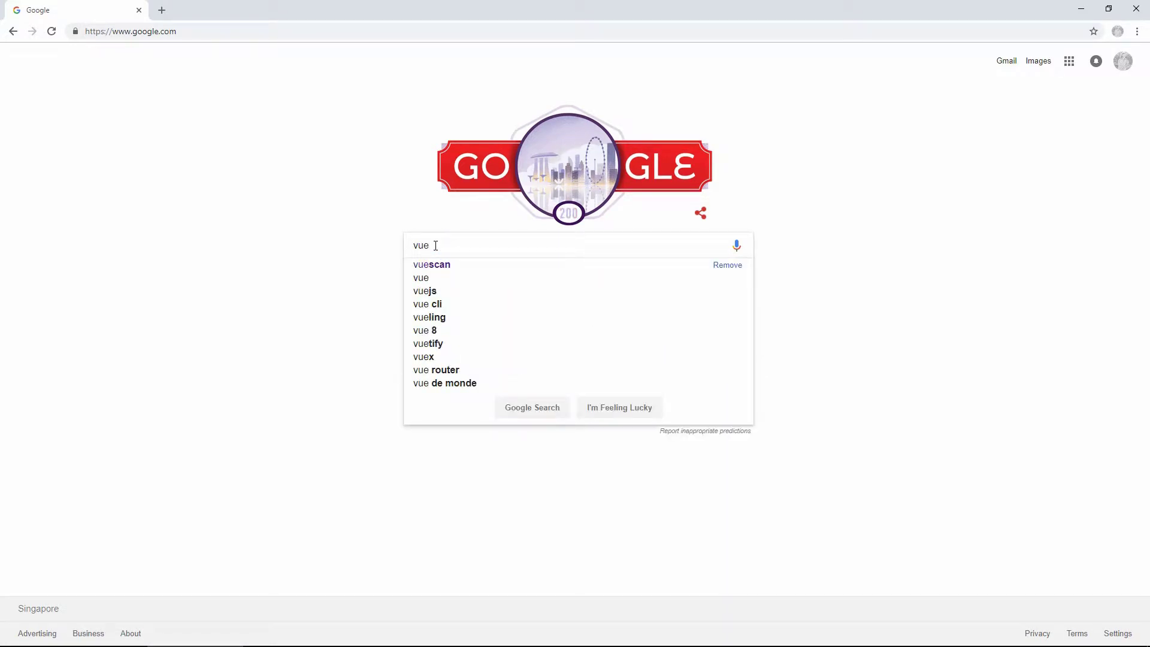
key("Down")
key("Return")
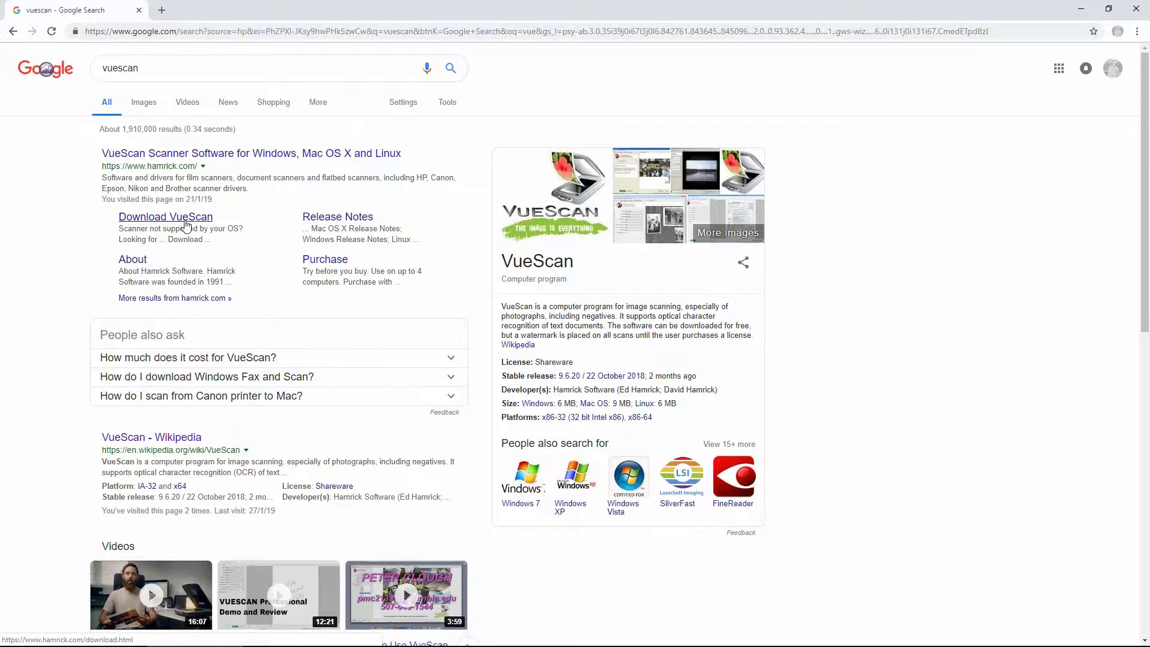
- Download the vuex6496.exe installer from hamrick.com and run it
left_click(186, 226)
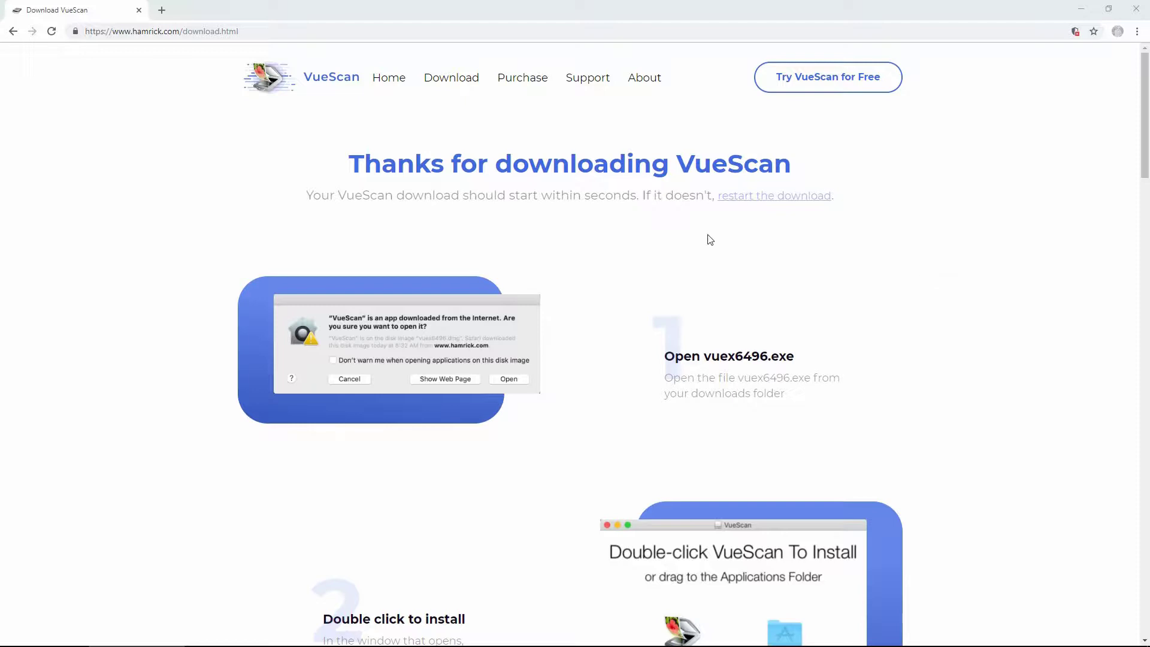
left_click(452, 77)
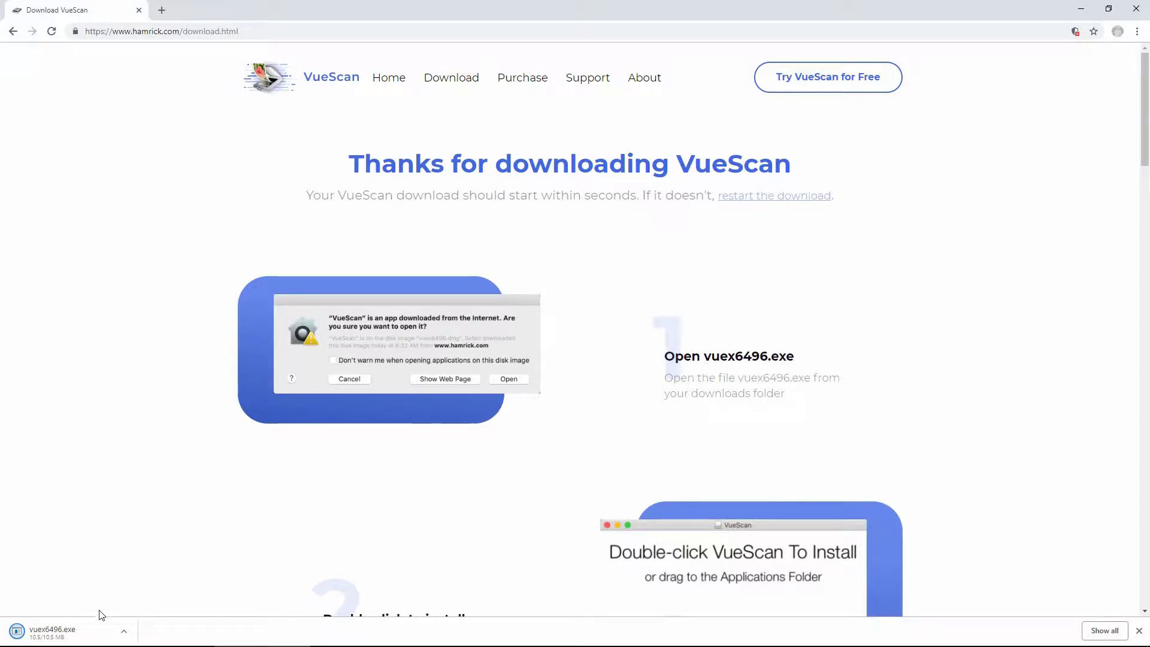
left_click(94, 634)
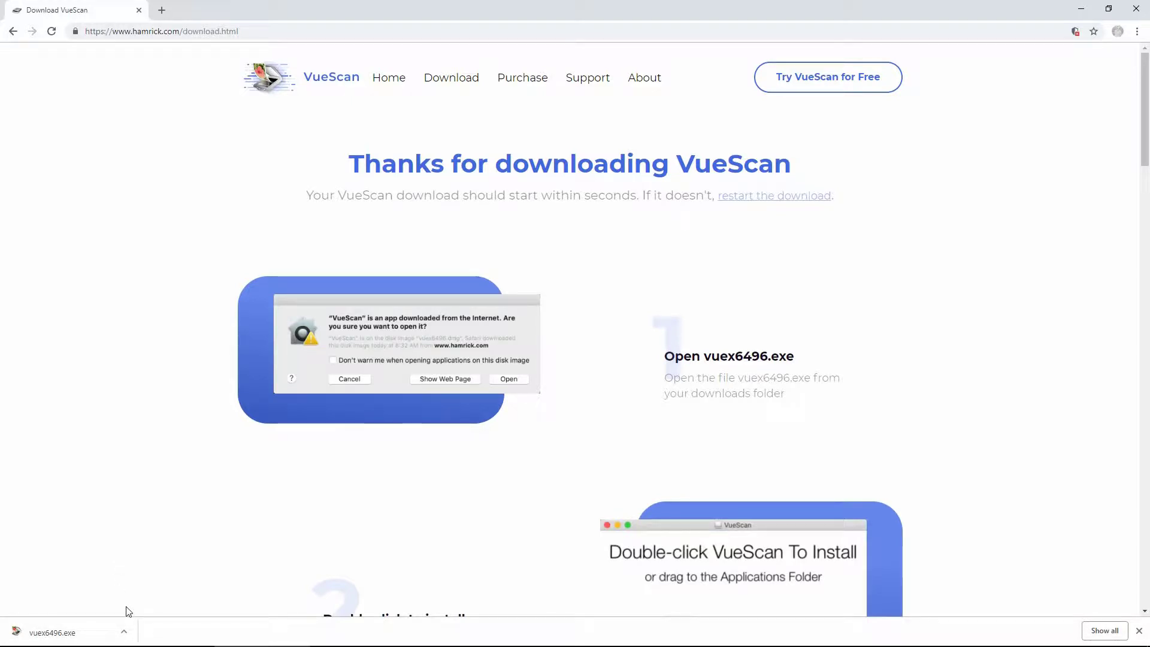
left_click(123, 631)
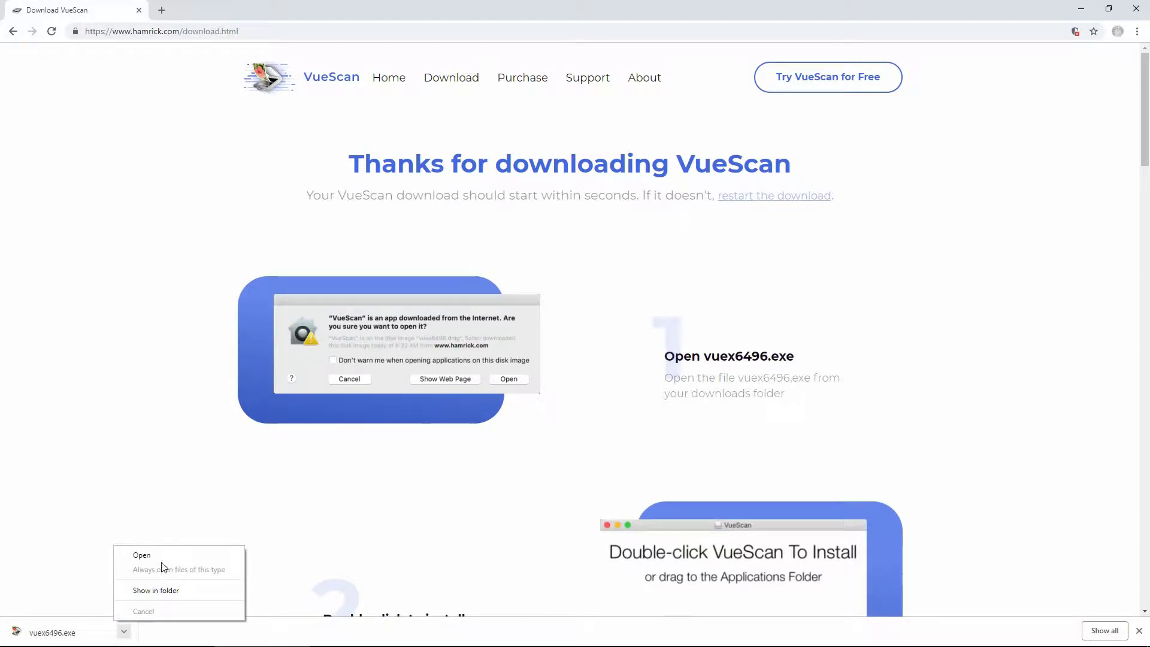
left_click(162, 556)
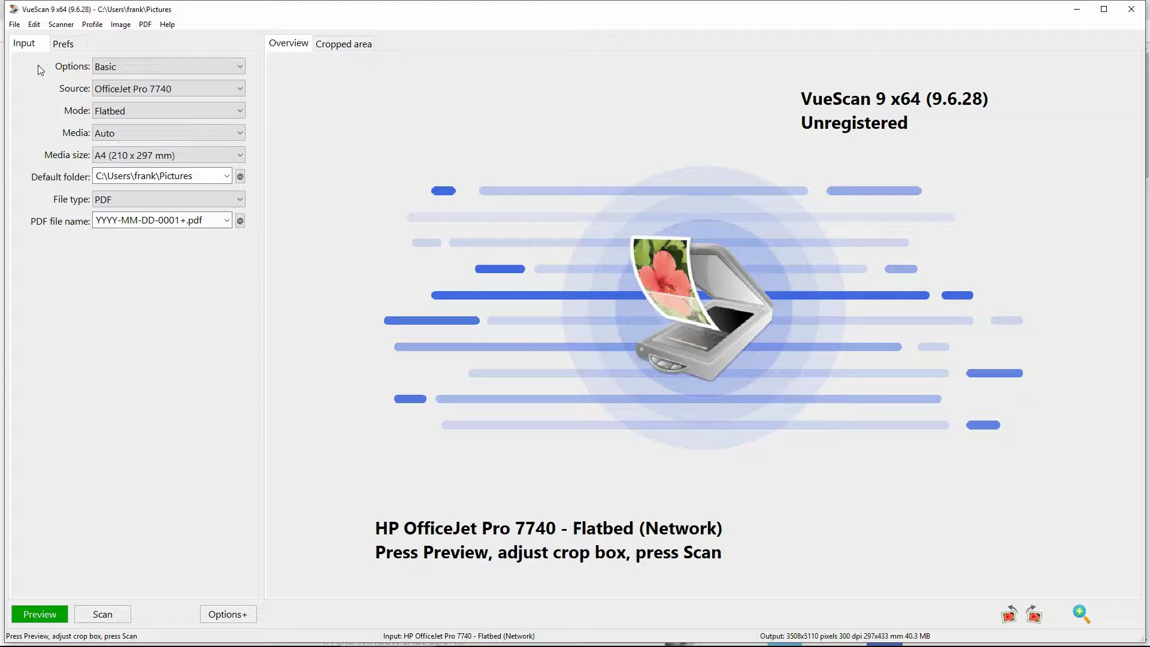
left_click(157, 66)
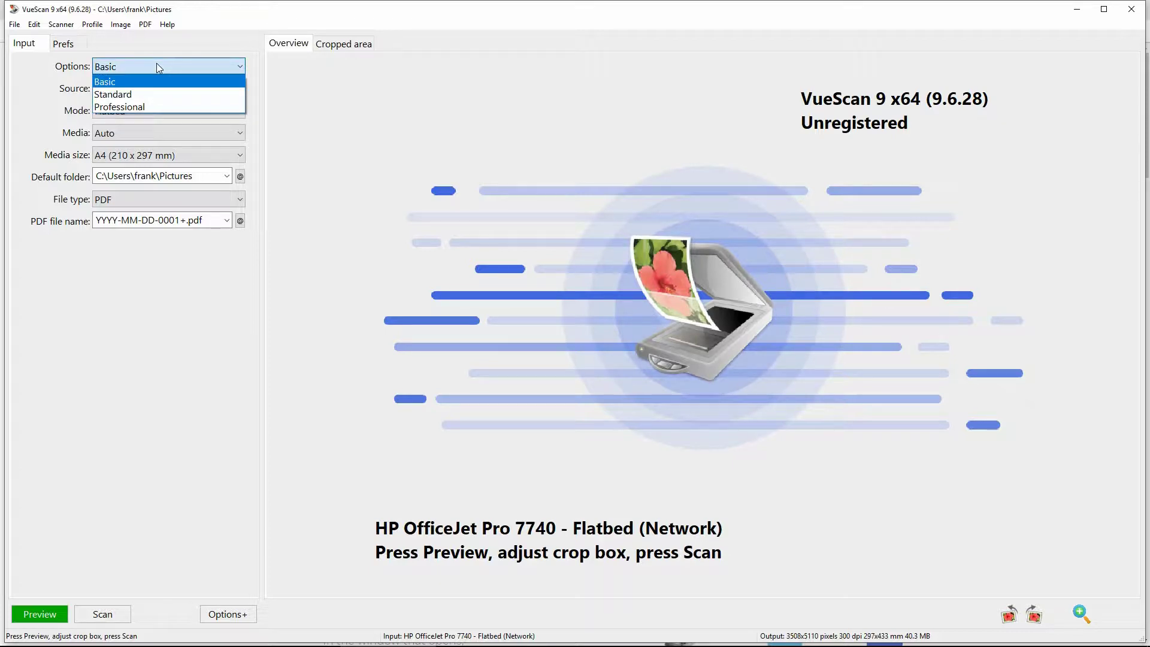
left_click(152, 94)
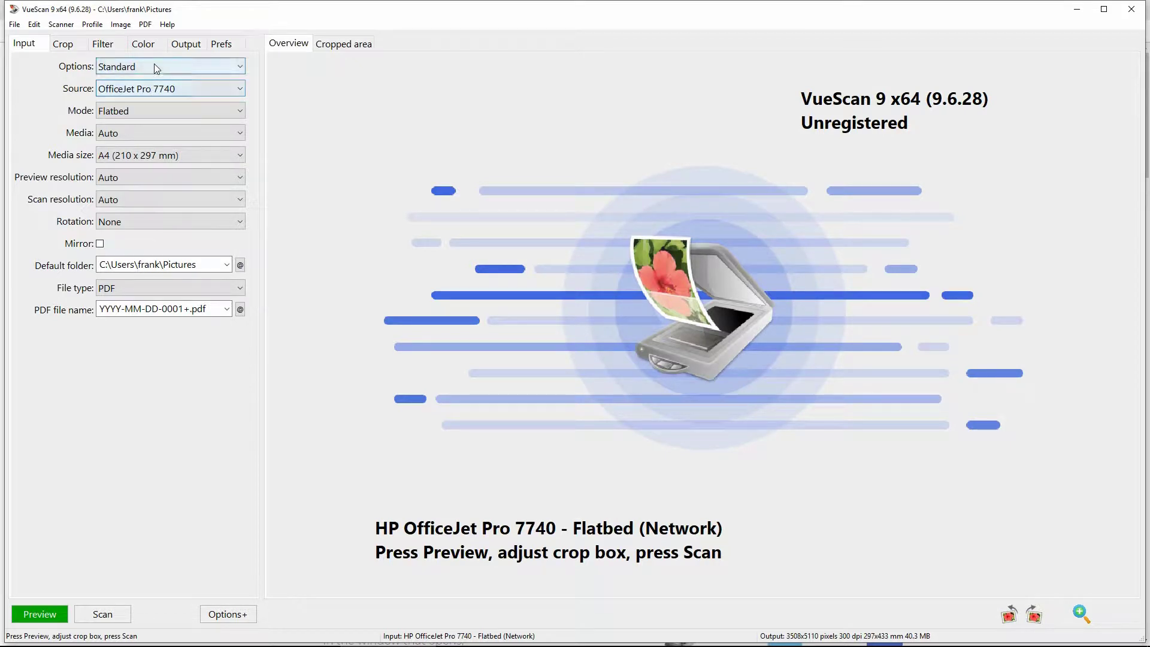
left_click(153, 64)
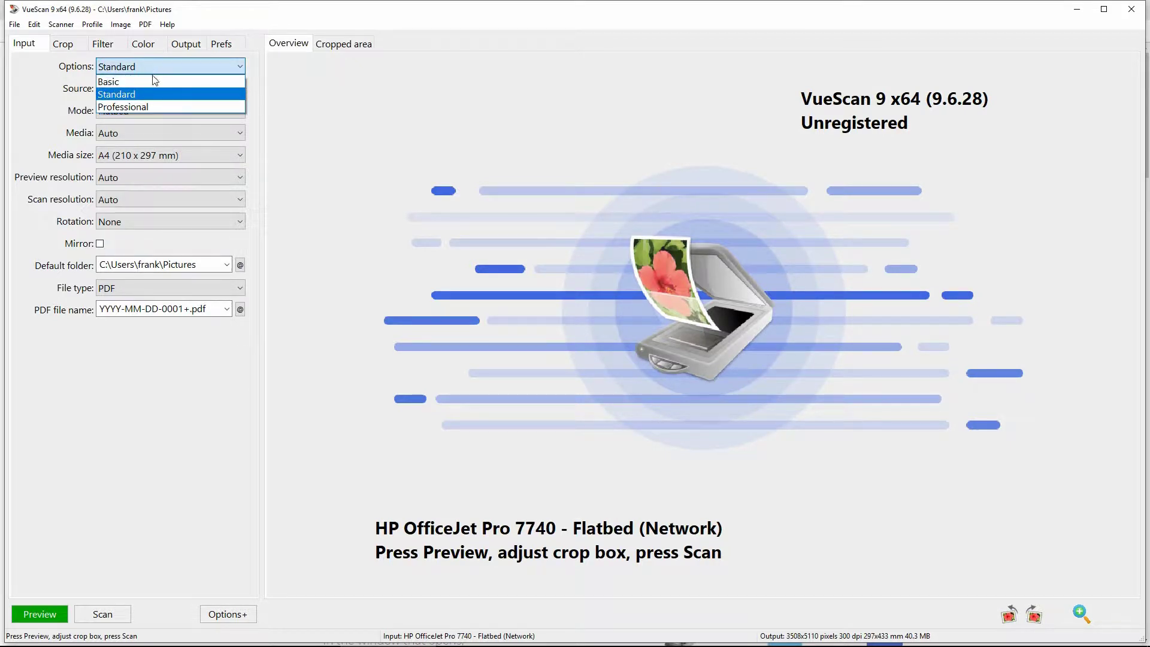
left_click(146, 106)
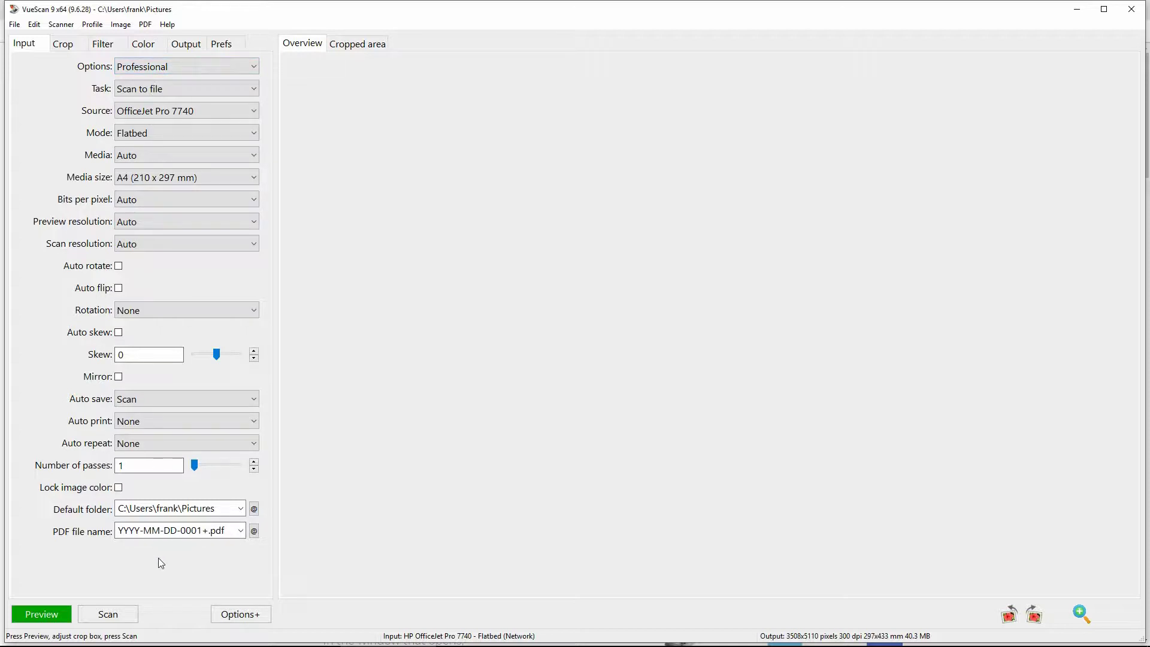
left_click(179, 69)
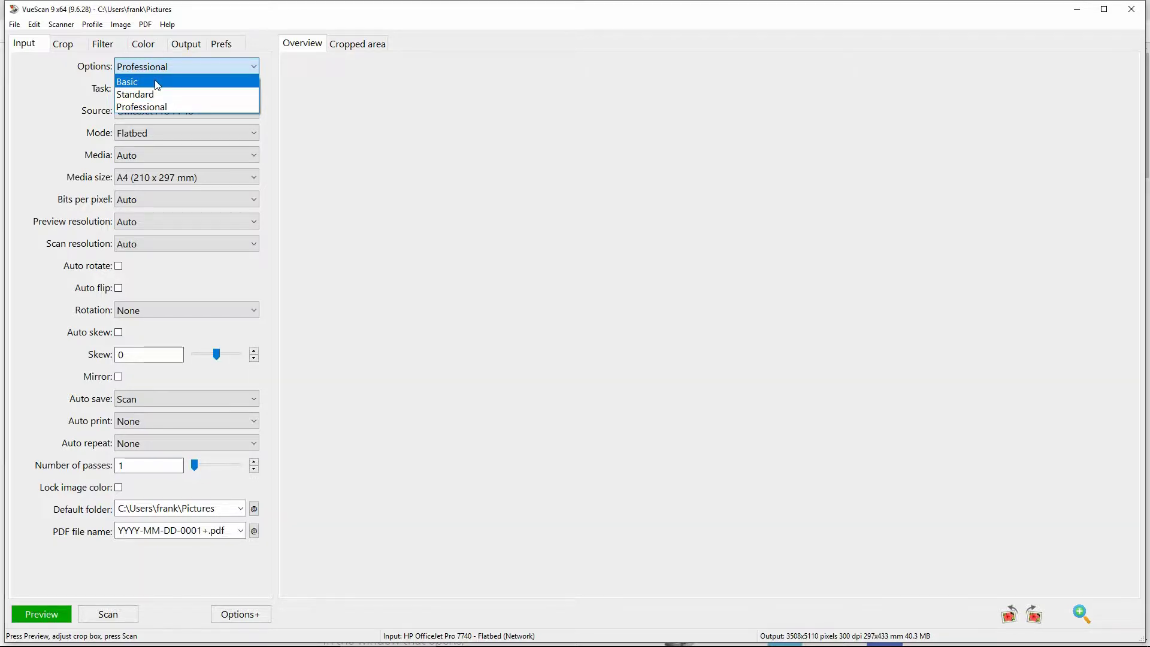
left_click(157, 85)
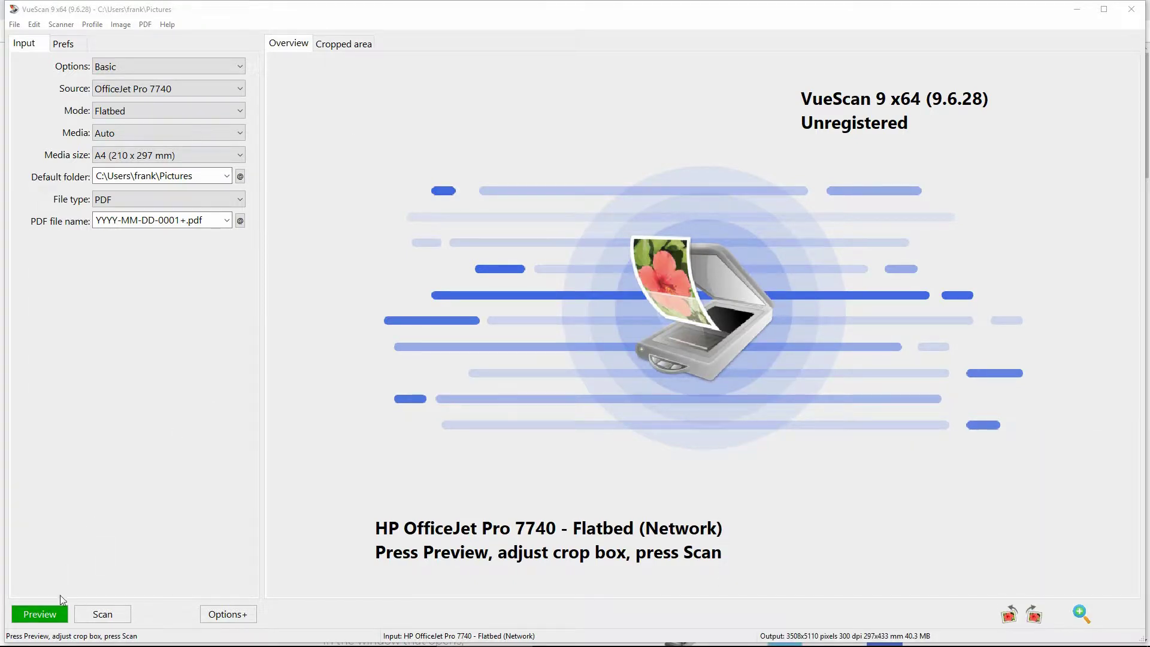
- Preview the test page and tighten the crop box around its eight coloured text lines
left_click(57, 617)
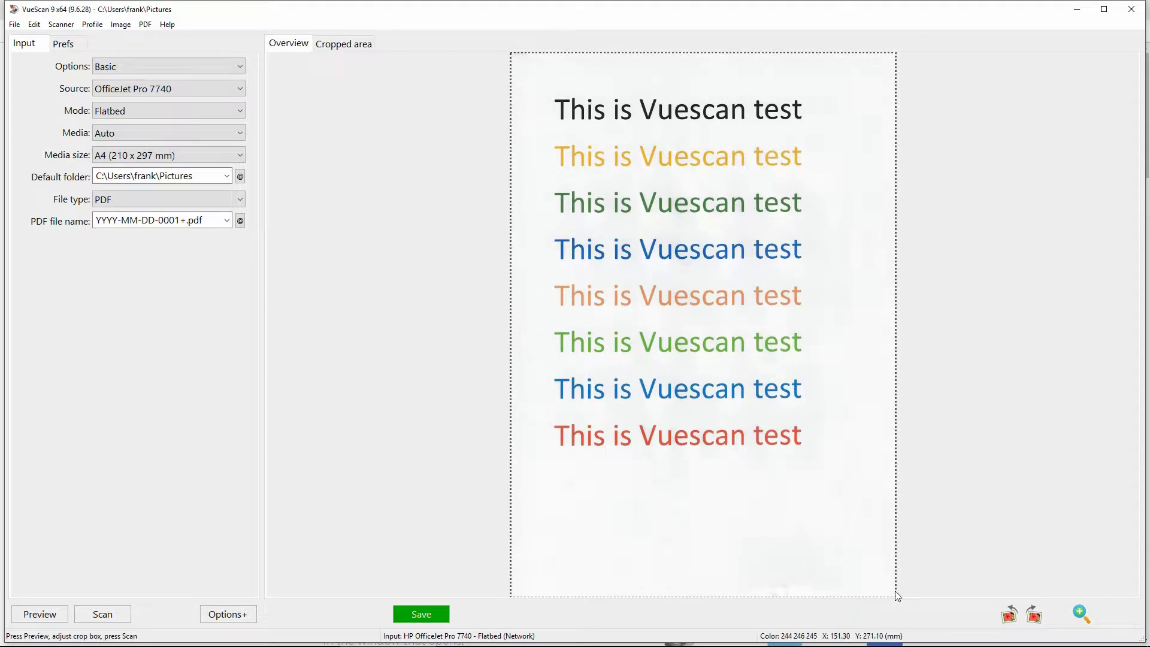
left_click_drag(896, 594, 825, 462)
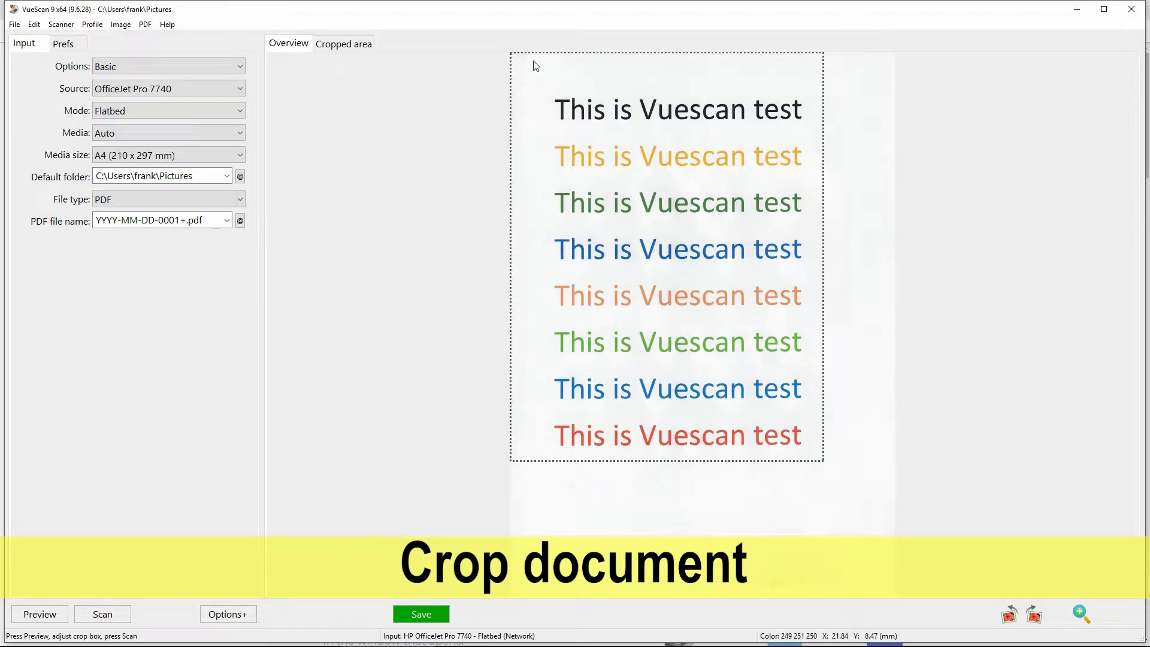
left_click_drag(511, 53, 533, 86)
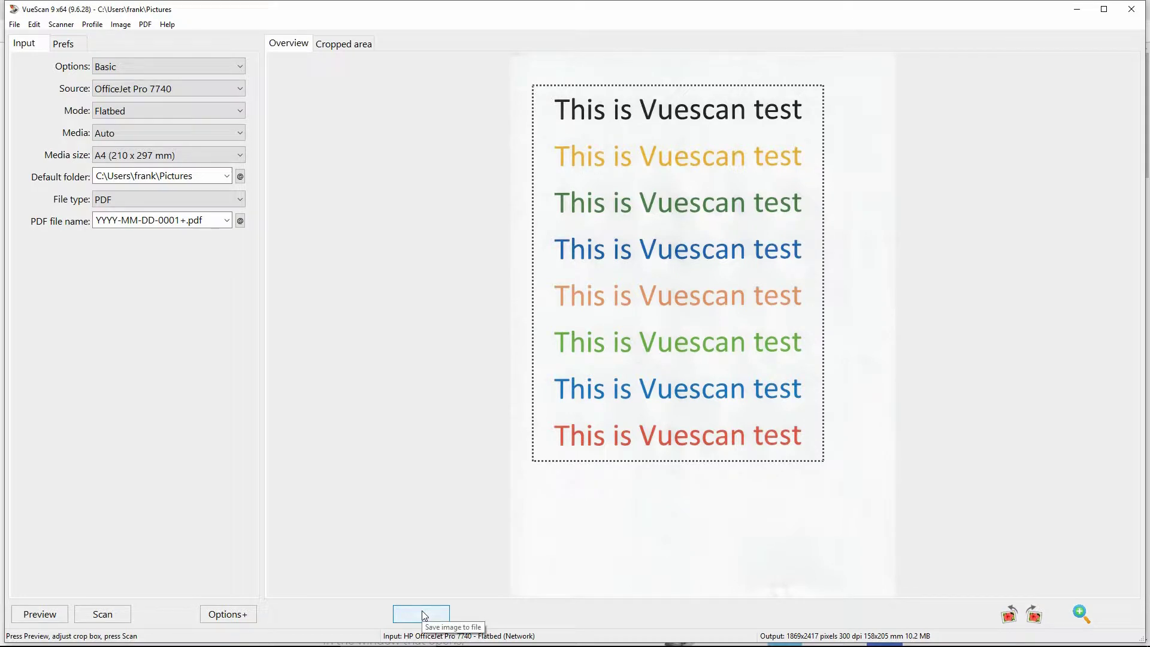
- Save the scan as PDF 2019-01-28-0001.pdf in Pictures, declining the purchase offer
left_click(146, 198)
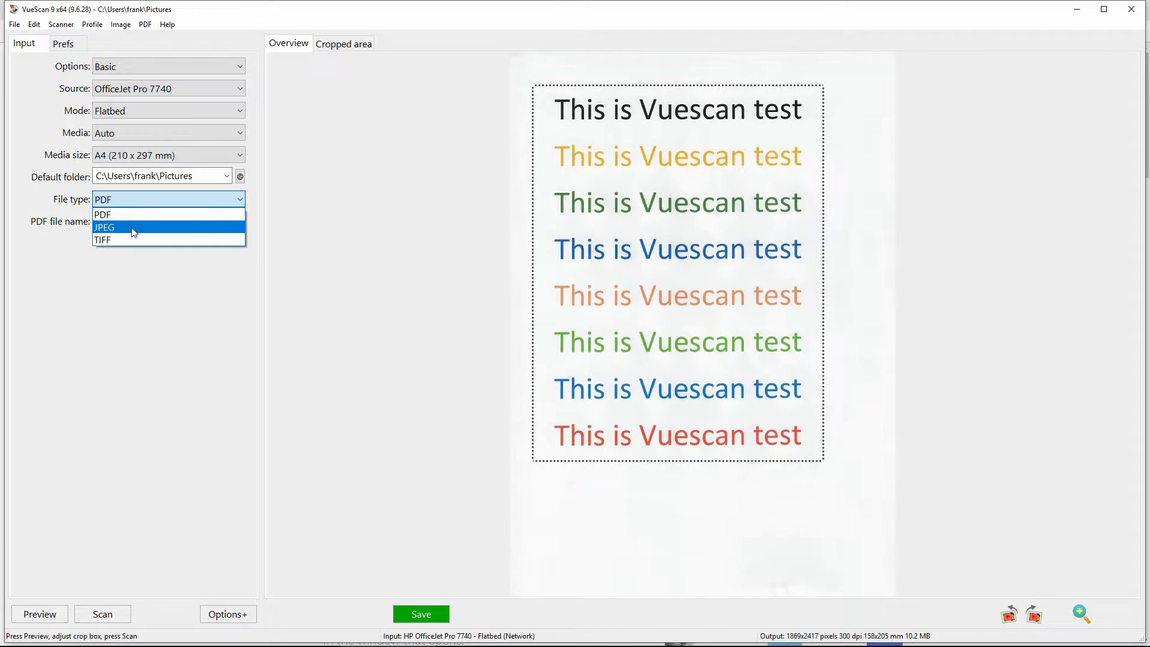
left_click(138, 291)
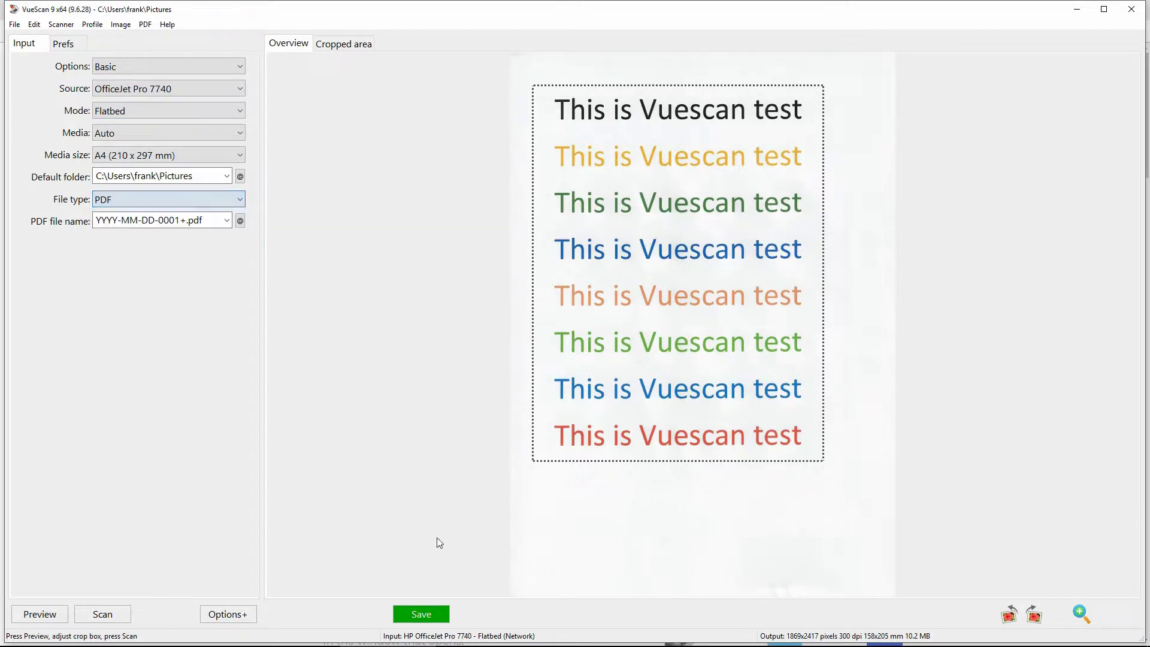
left_click(437, 617)
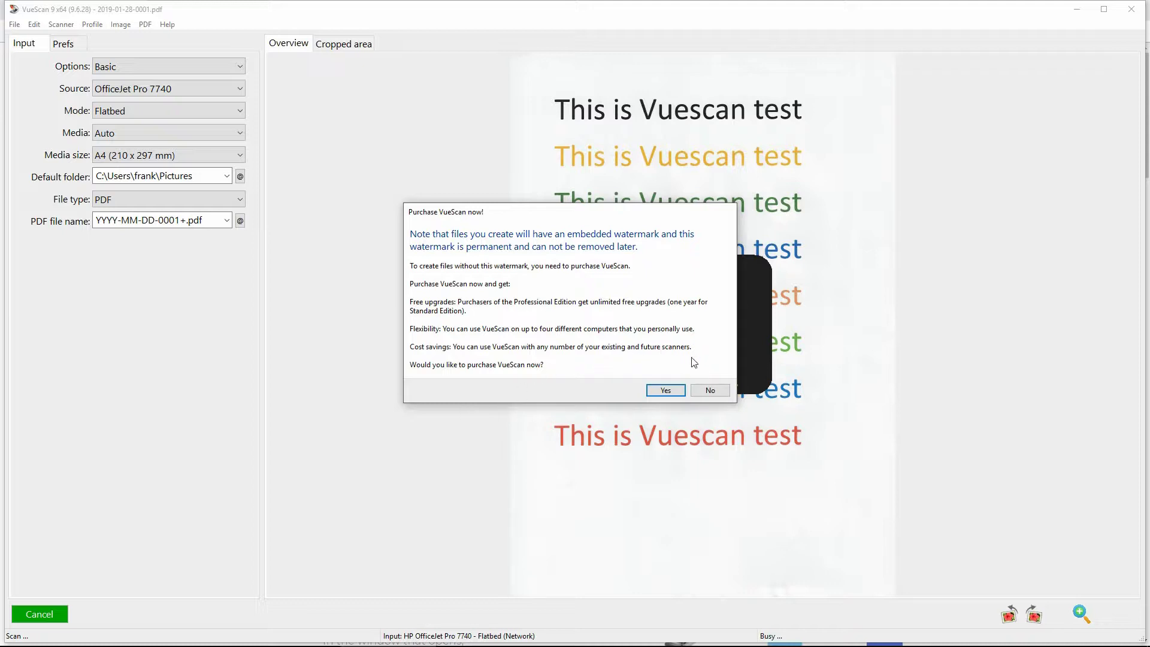
left_click(711, 390)
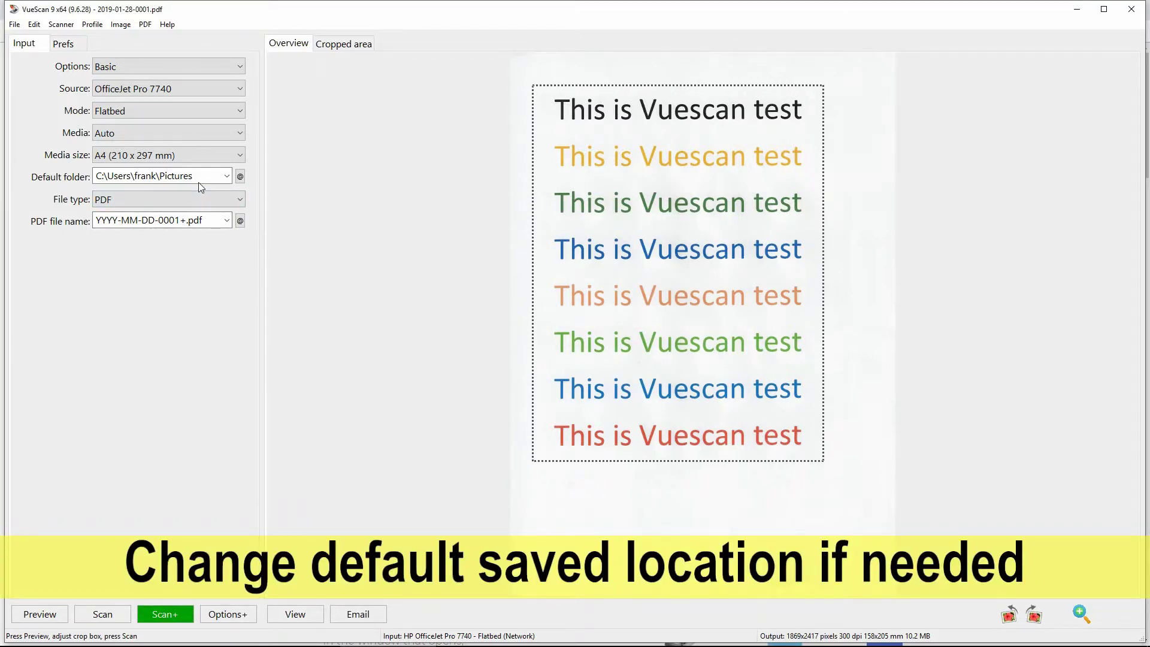
left_click(226, 177)
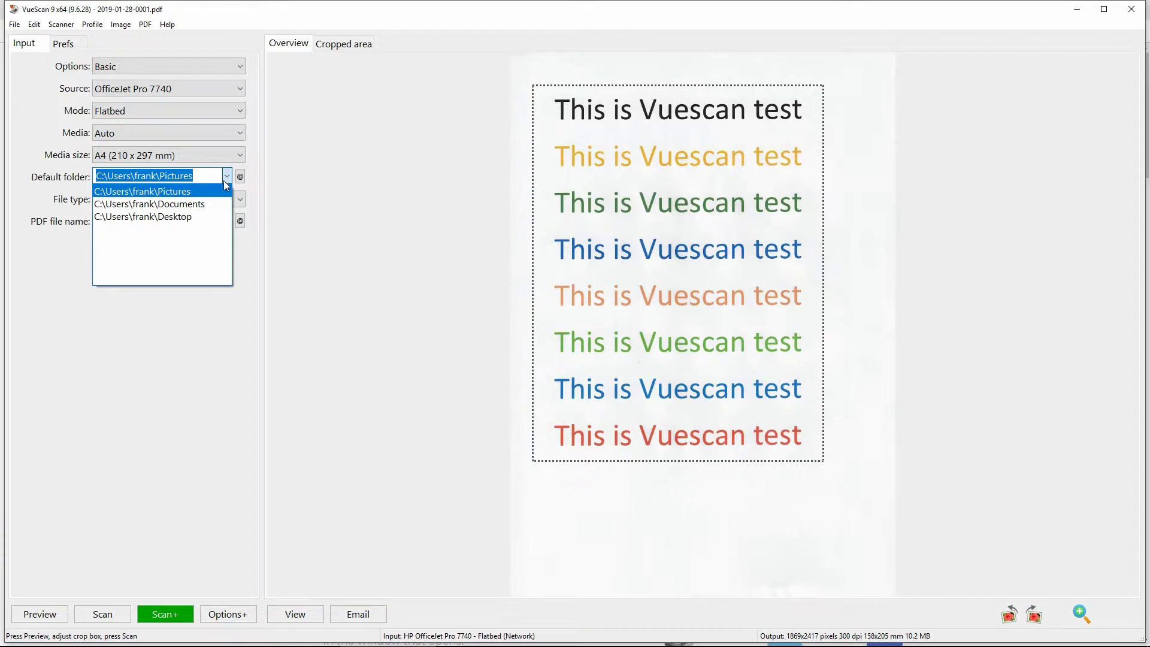
left_click(334, 177)
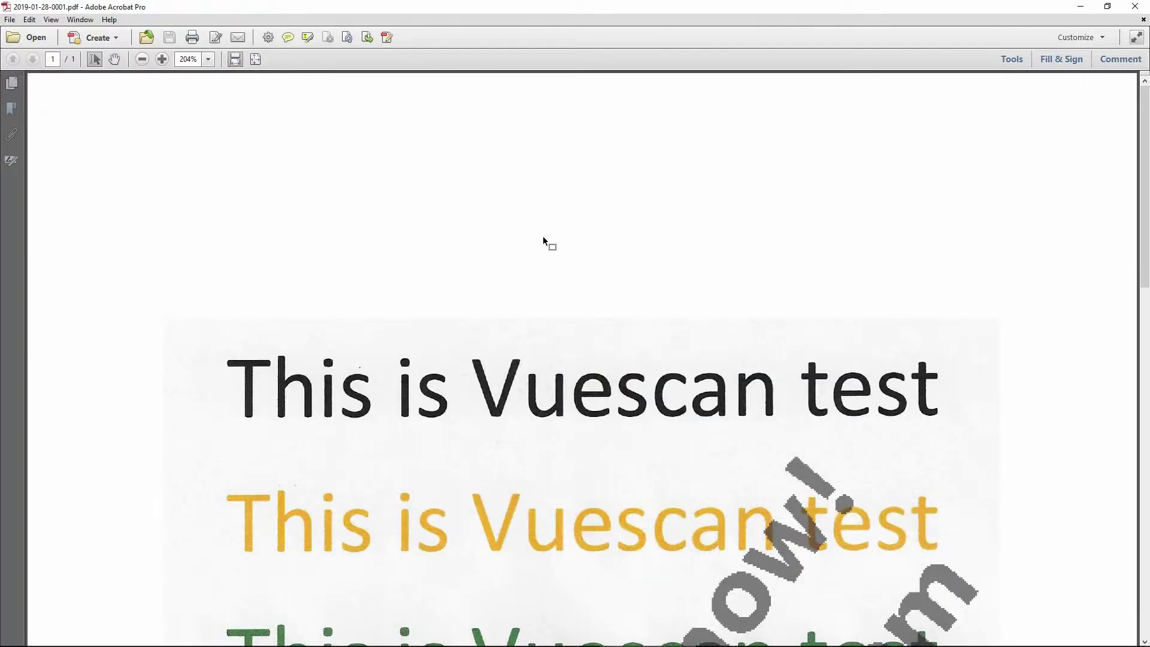
- Zoom the PDF out to 125% and inspect the 'Buy VueScan now!' watermark and footer
left_click(143, 61)
scroll(653, 277, "down", 2)
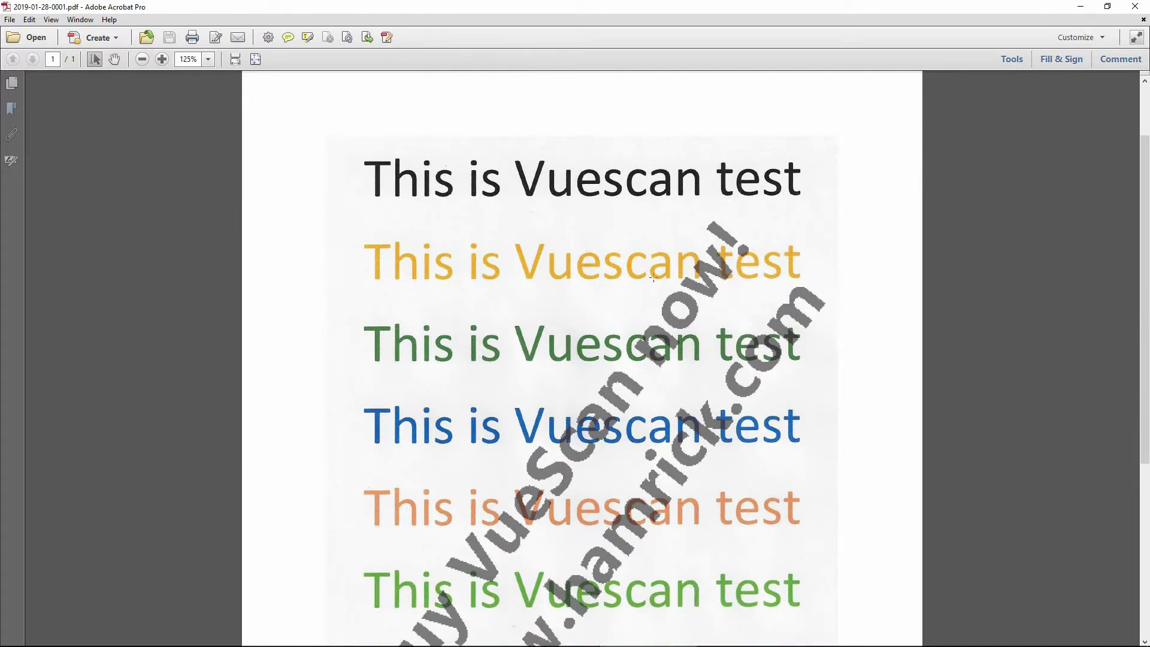
scroll(653, 277, "down", 1)
scroll(741, 259, "down", 2)
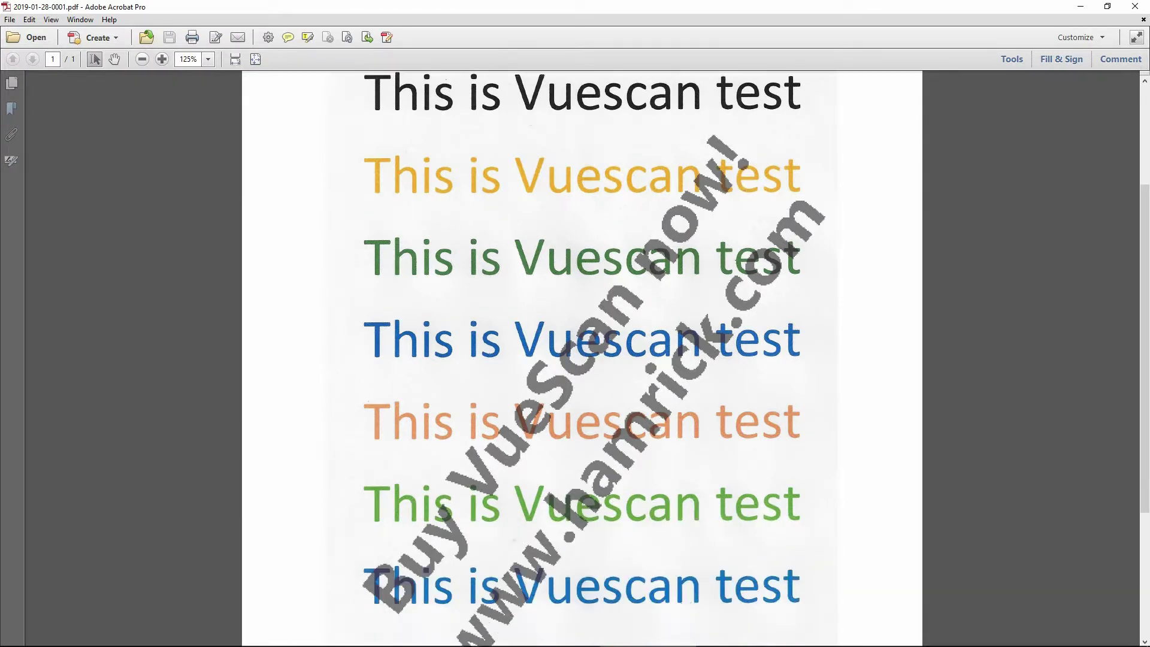
scroll(740, 259, "down", 2)
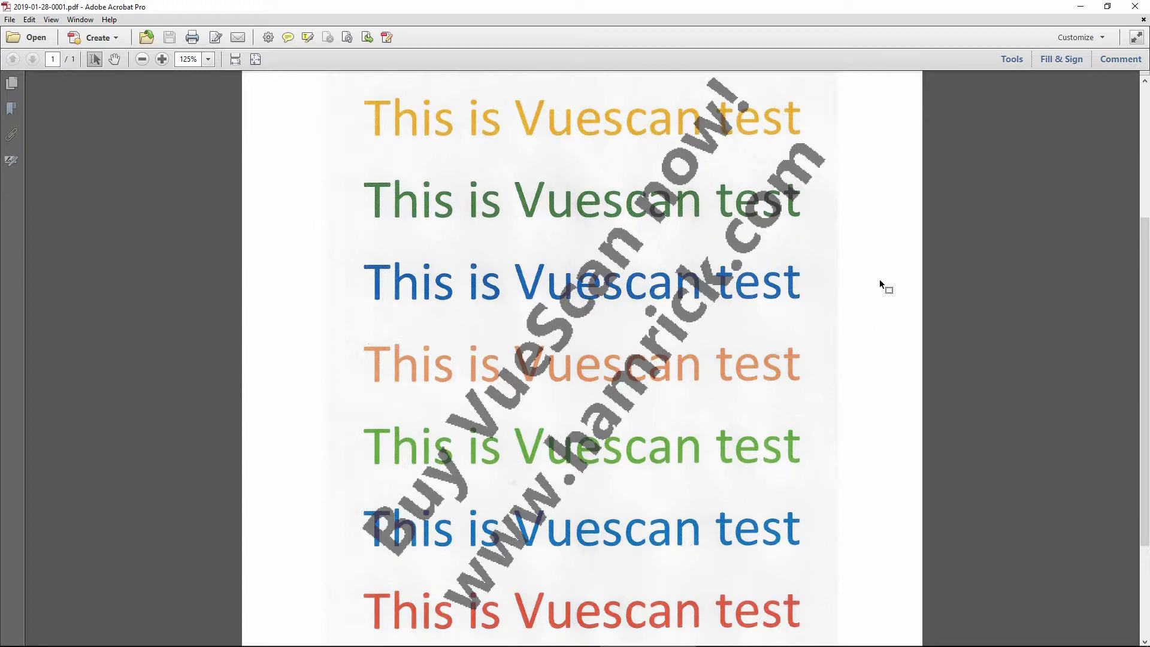
scroll(718, 453, "down", 3)
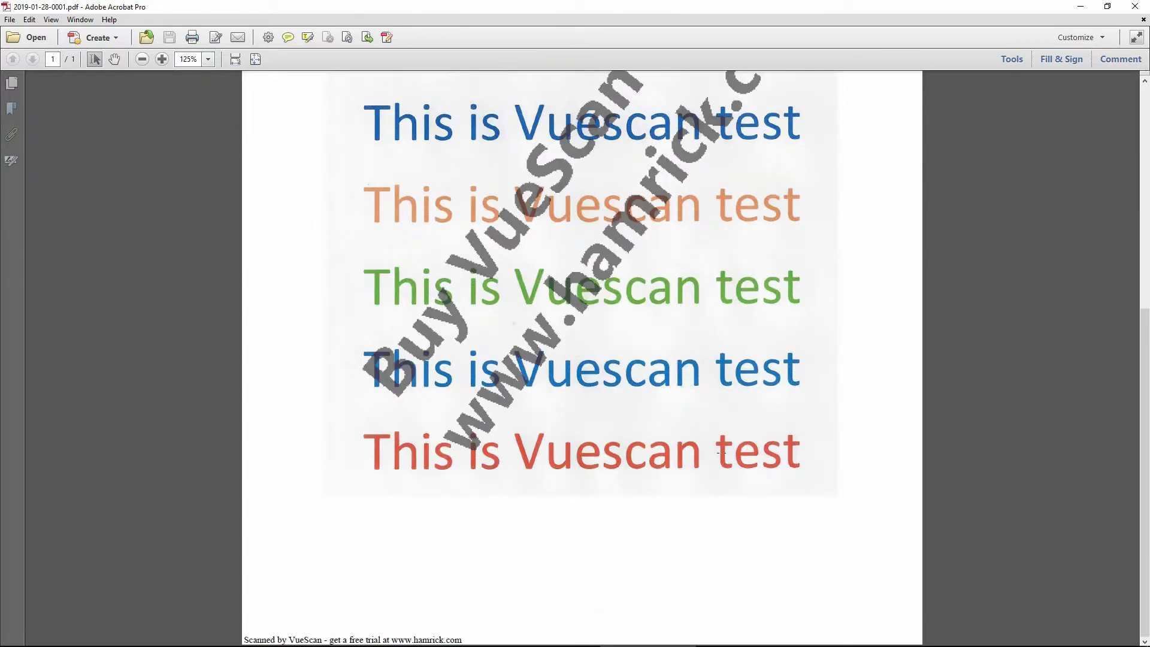
scroll(717, 452, "up", 4)
scroll(624, 303, "up", 1)
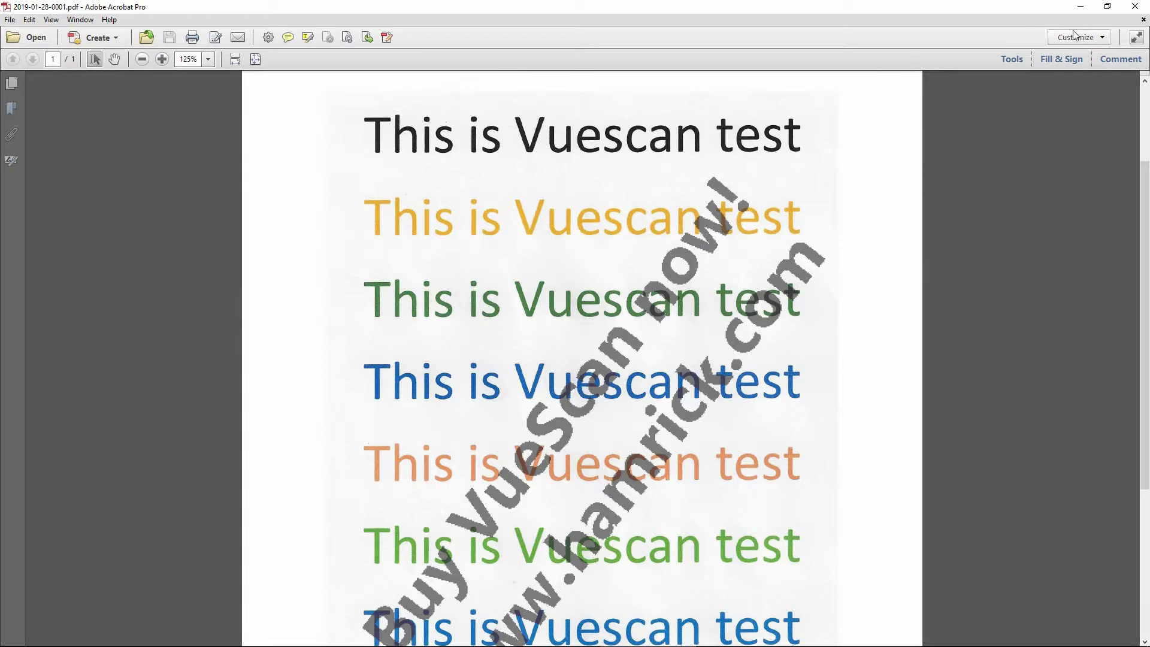
- Minimize Acrobat and VueScan, then go to the hamrick.com Purchase page
left_click(1081, 6)
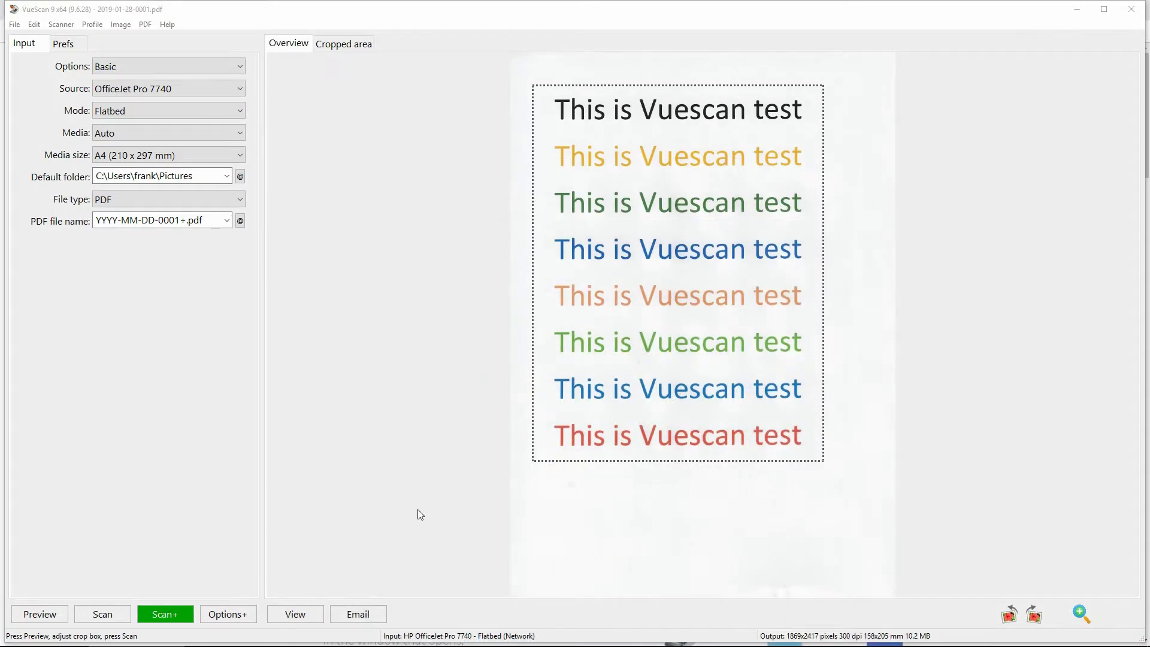
left_click(1077, 9)
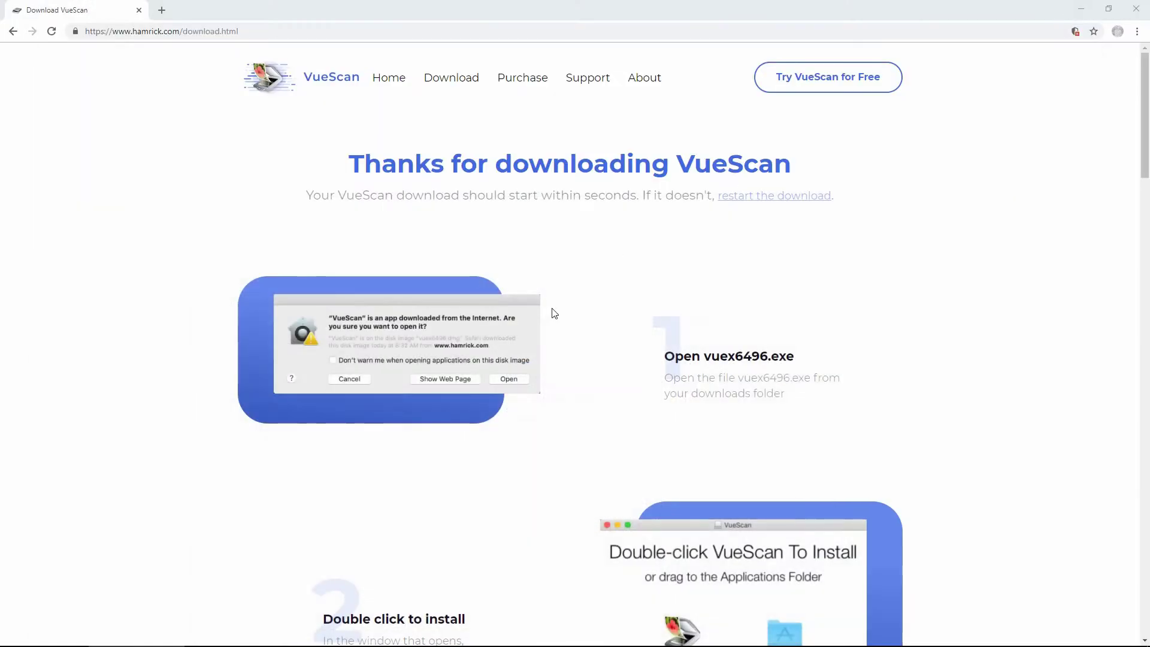
left_click(521, 84)
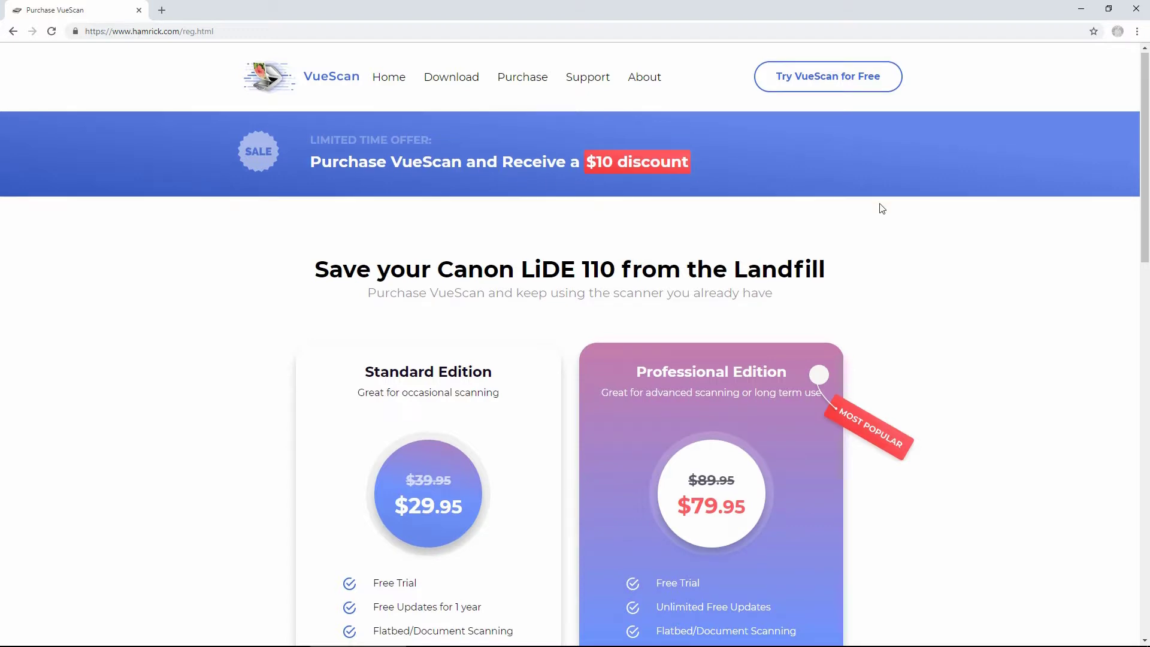
- Scroll down to the Standard and Professional edition pricing cards
scroll(881, 205, "down", 4)
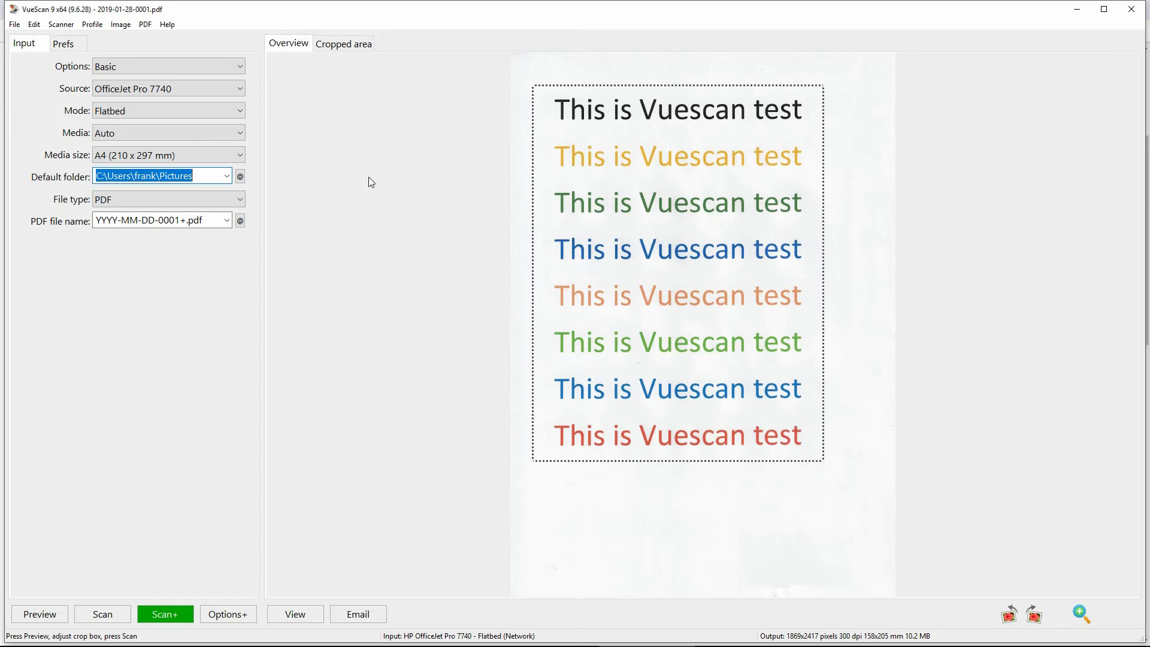
- Open Help > About to view version 9.6.28 and its empty registration fields
left_click(168, 28)
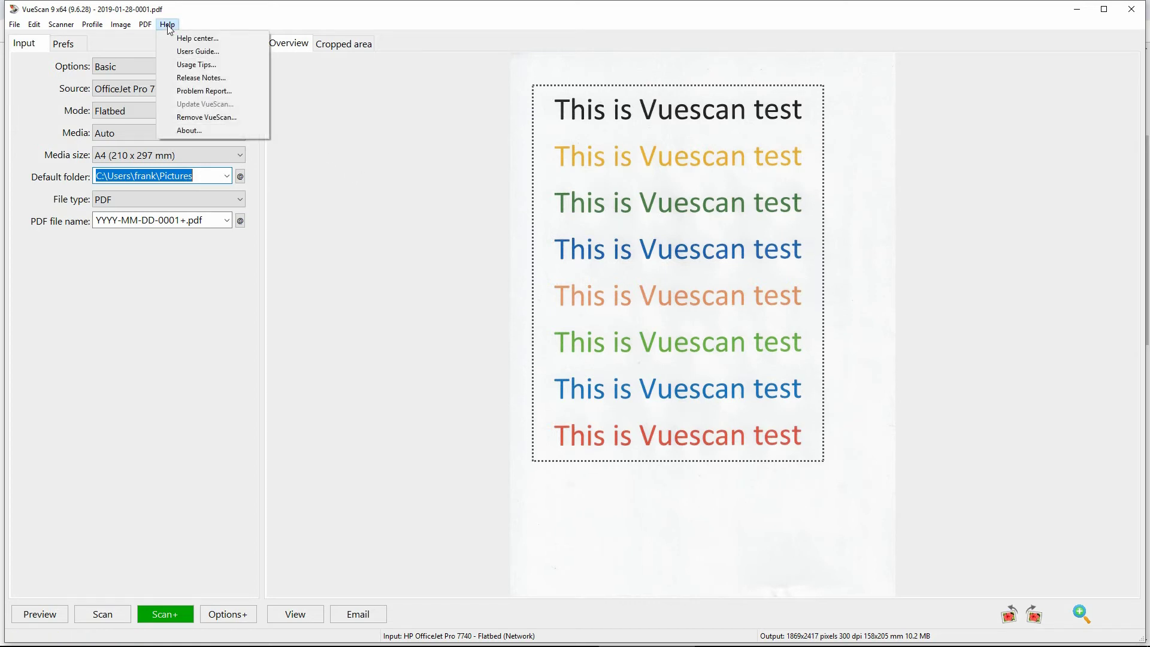
left_click(218, 133)
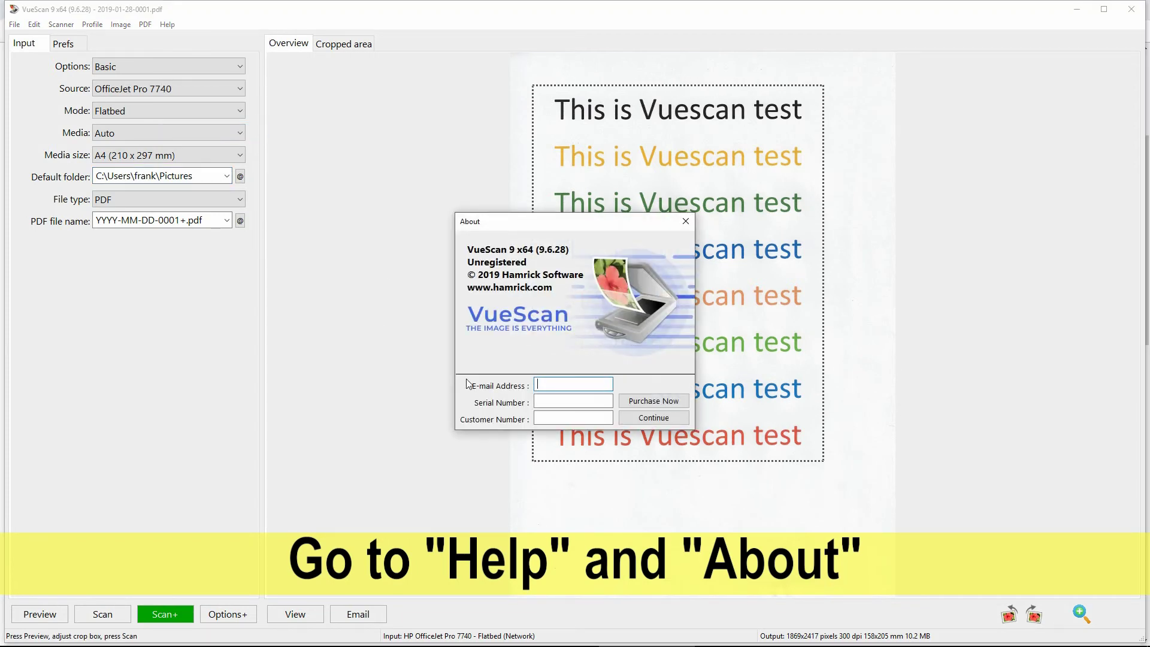